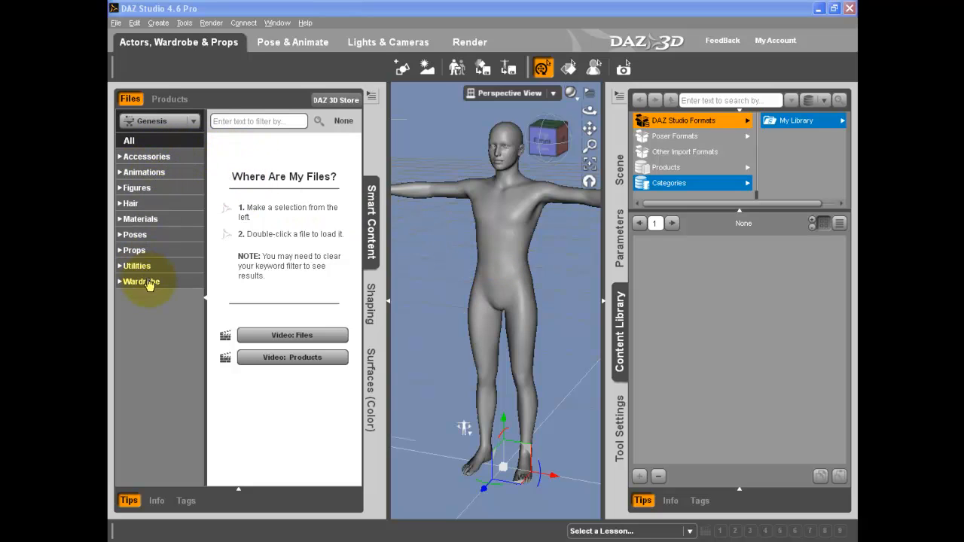
List all Smart Content files available for Genesis and look through the actors, hair, wardrobe, props, poses and materials
click(149, 141)
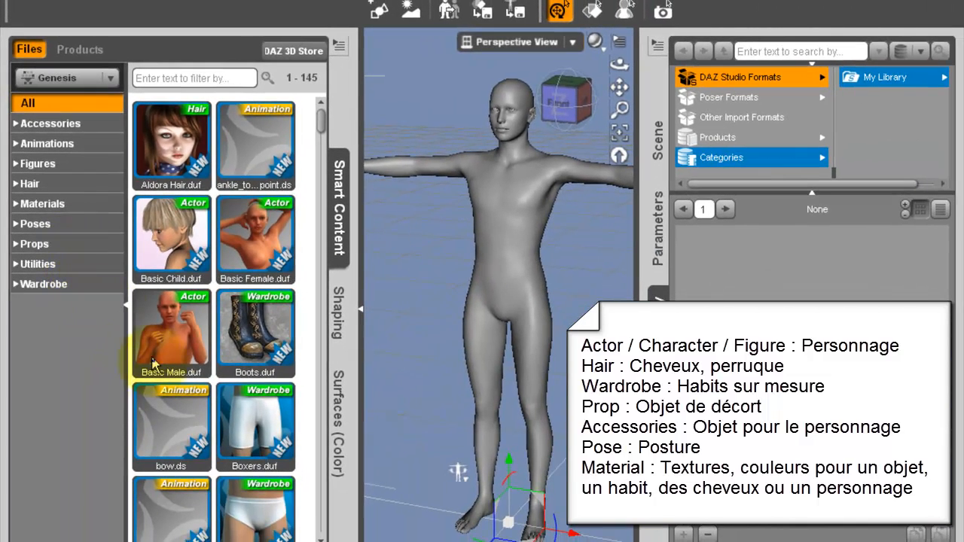
double_click(167, 406)
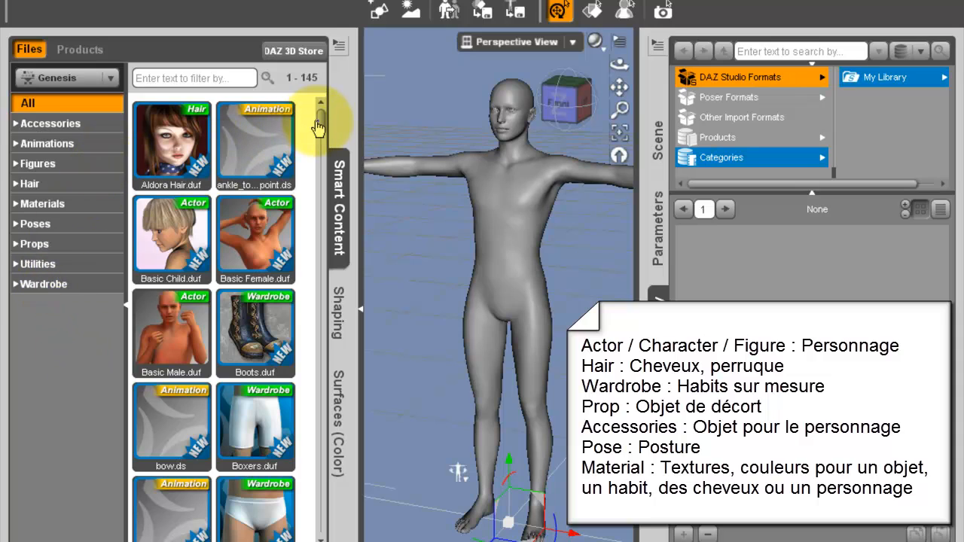
drag(321, 122, 321, 175)
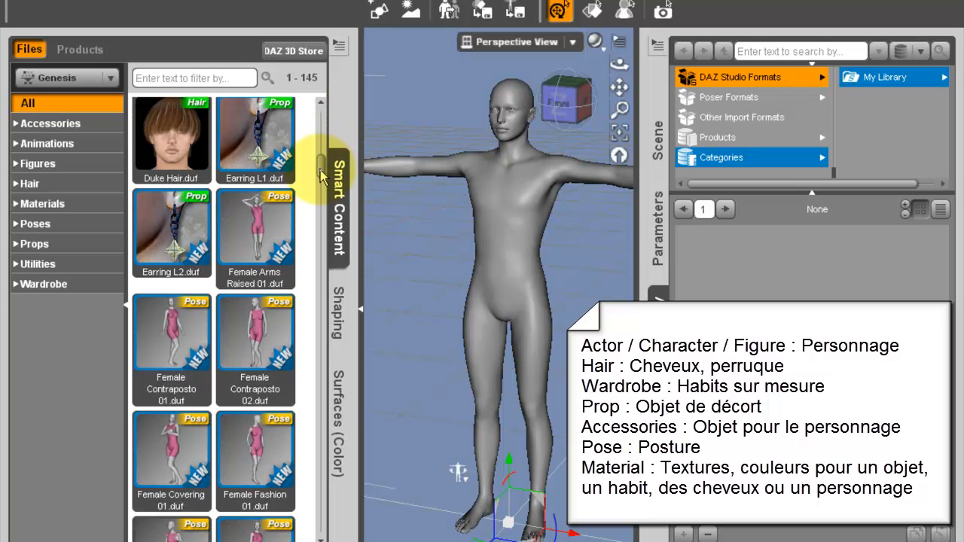
click(180, 238)
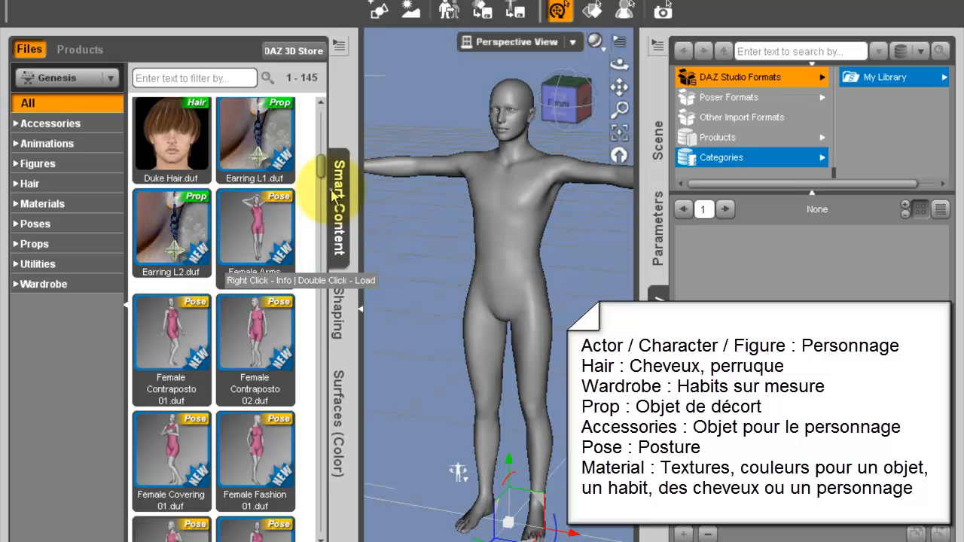
scroll(322, 207, down, 5)
drag(323, 216, 325, 268)
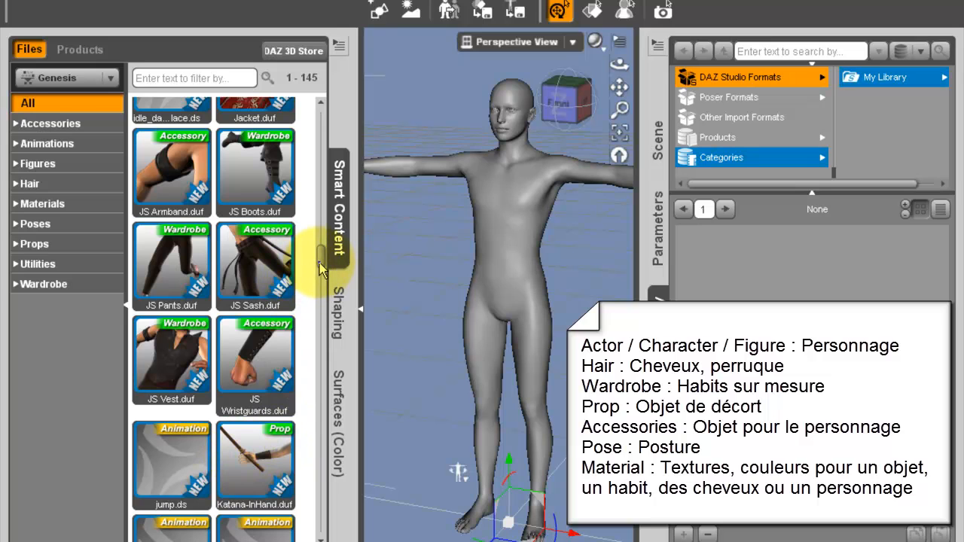
drag(320, 268, 314, 479)
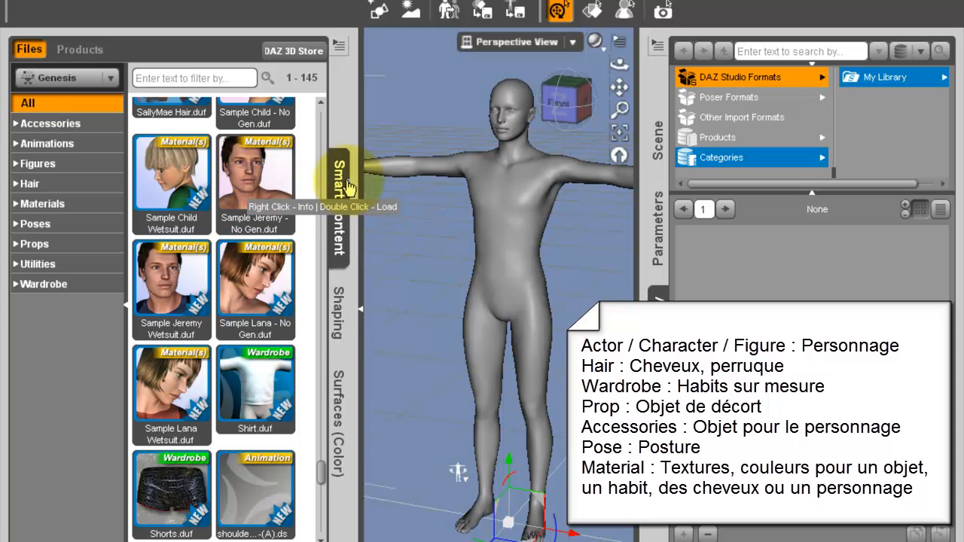
drag(284, 179, 428, 121)
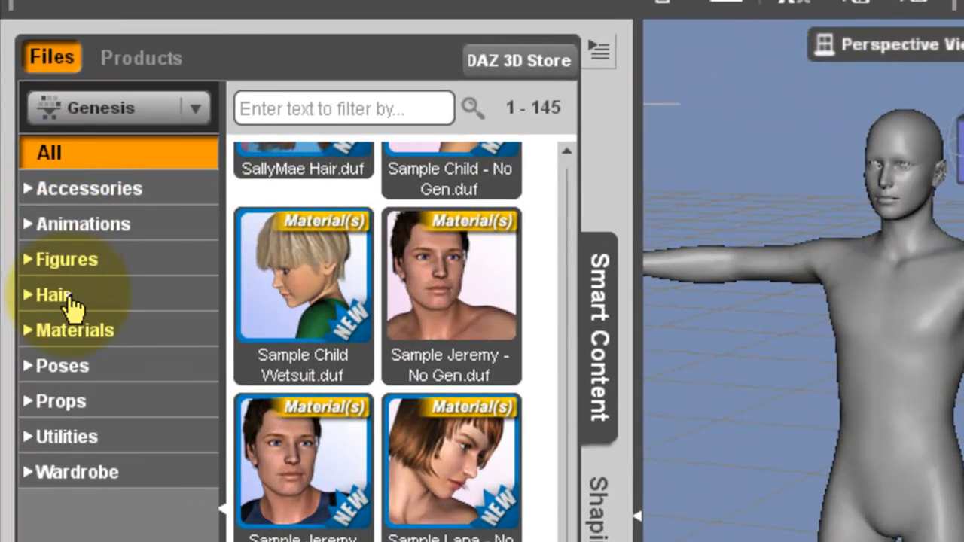
Examine the Figures and Hair categories of the Genesis content
click(69, 266)
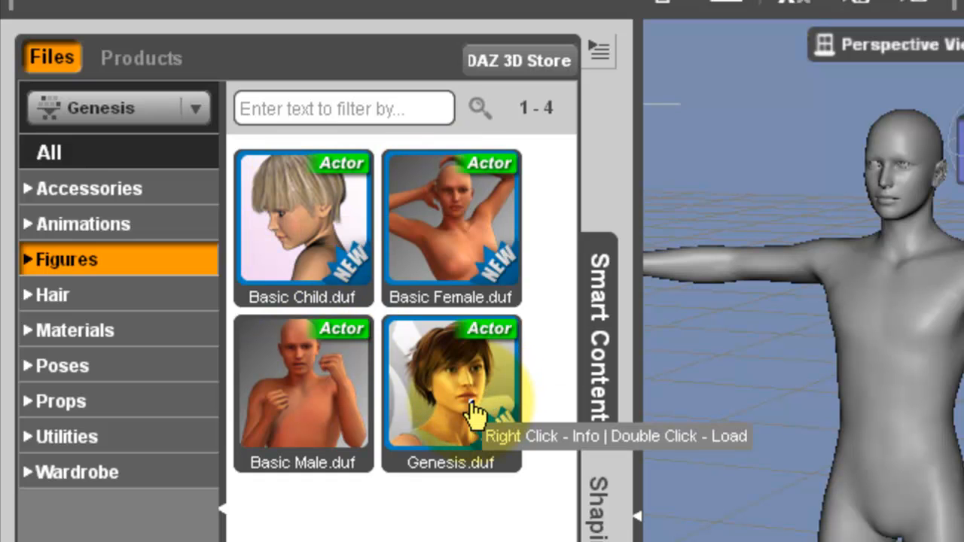
click(96, 309)
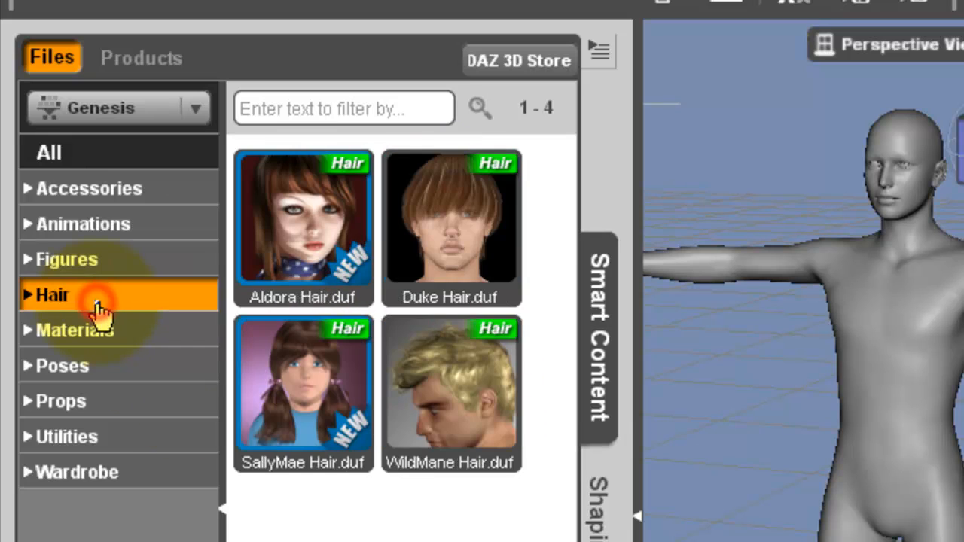
click(901, 237)
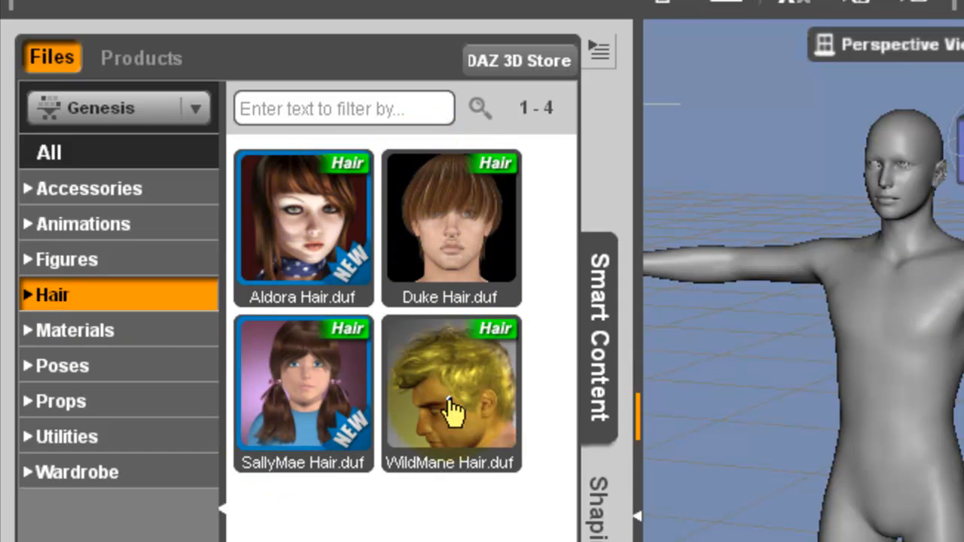
click(475, 374)
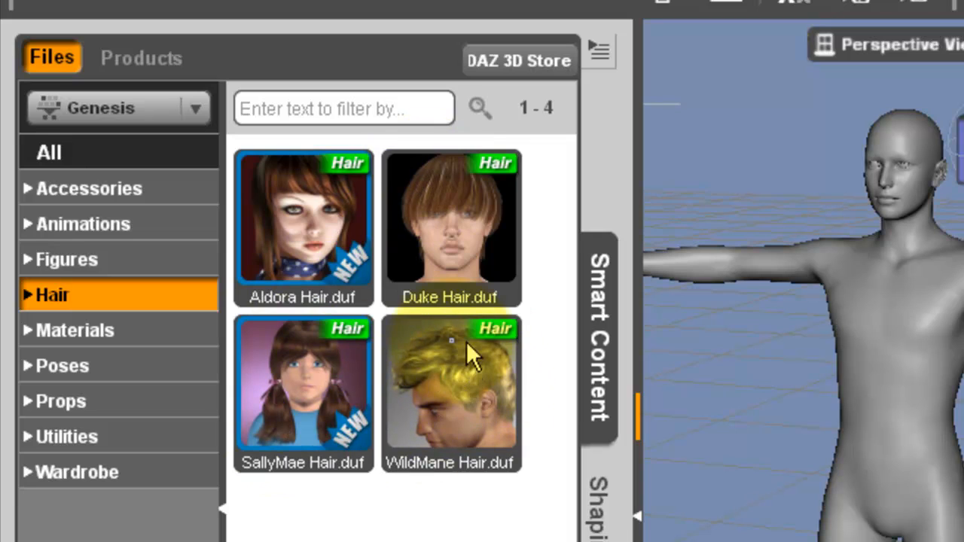
Apply the Sample Jeremy Wetsuit material to the Genesis figure and give it the Duke Hair
click(113, 343)
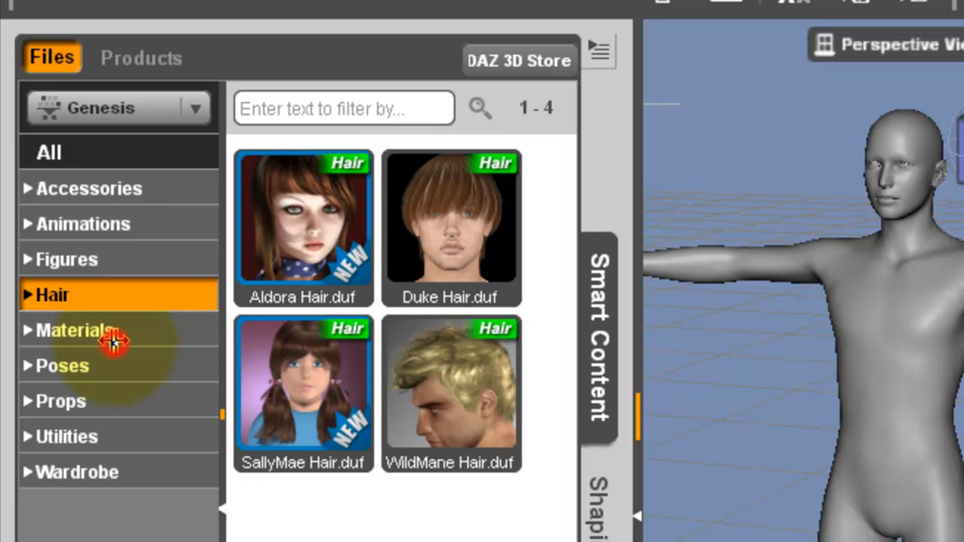
drag(388, 298, 444, 256)
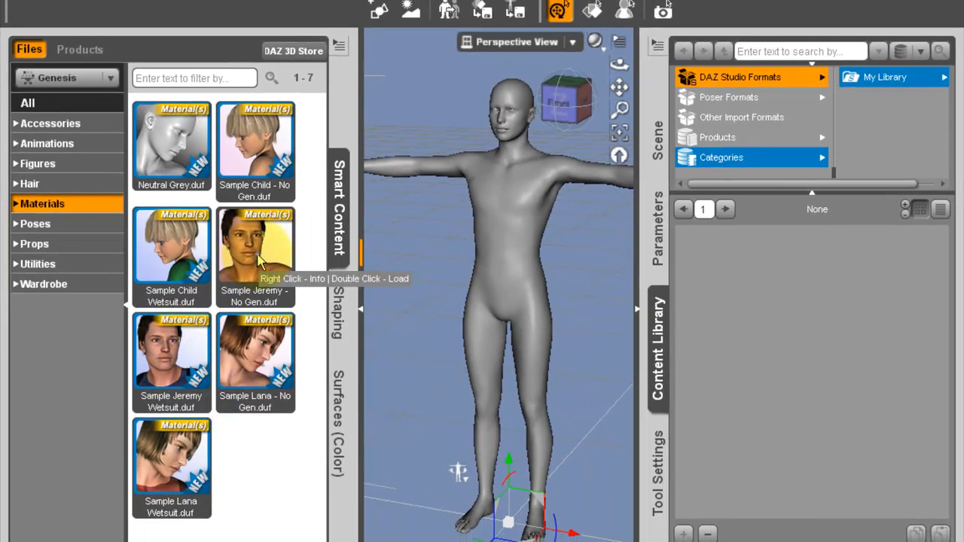
double_click(180, 363)
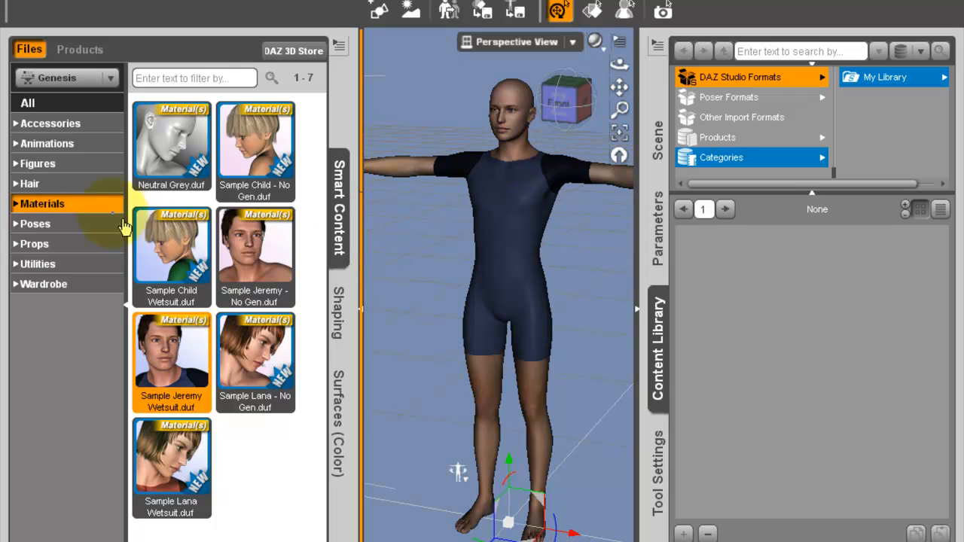
click(57, 185)
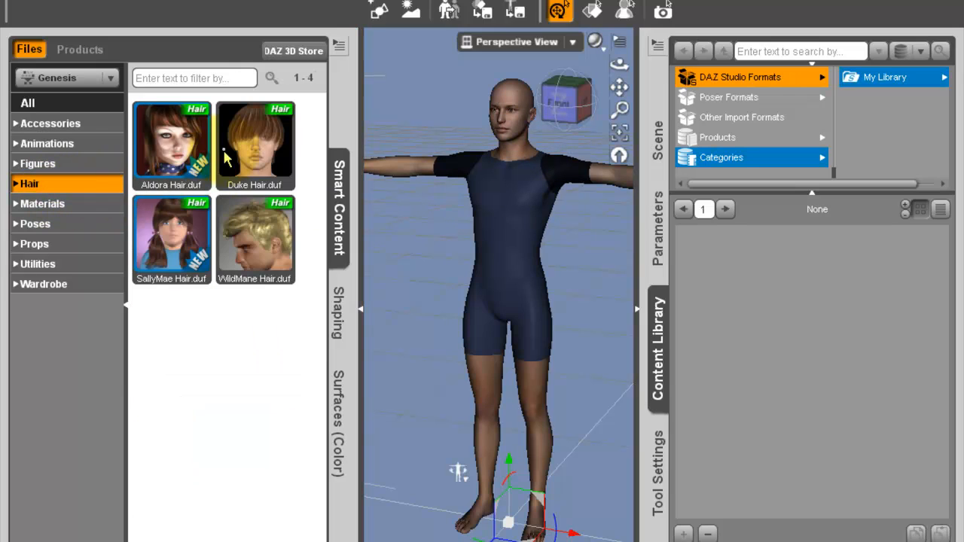
double_click(265, 140)
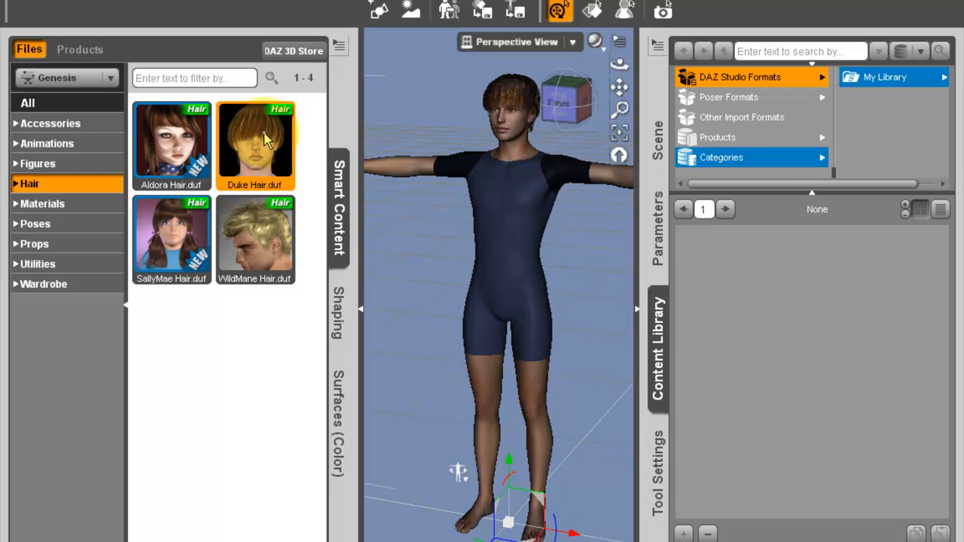
Find the Combat poses among the poses sorted by function and apply Male Boxer 01 to the figure
click(29, 226)
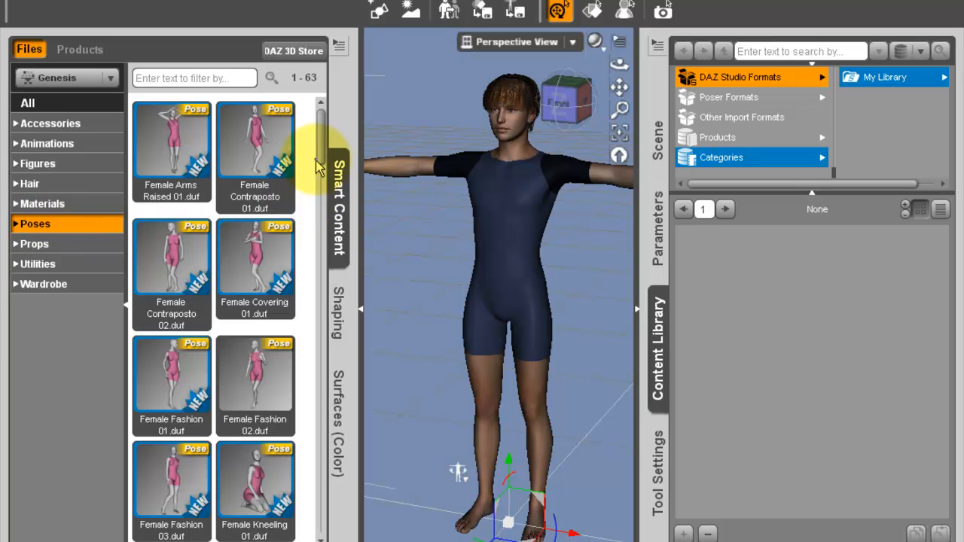
scroll(314, 335, down, 5)
scroll(315, 335, down, 10)
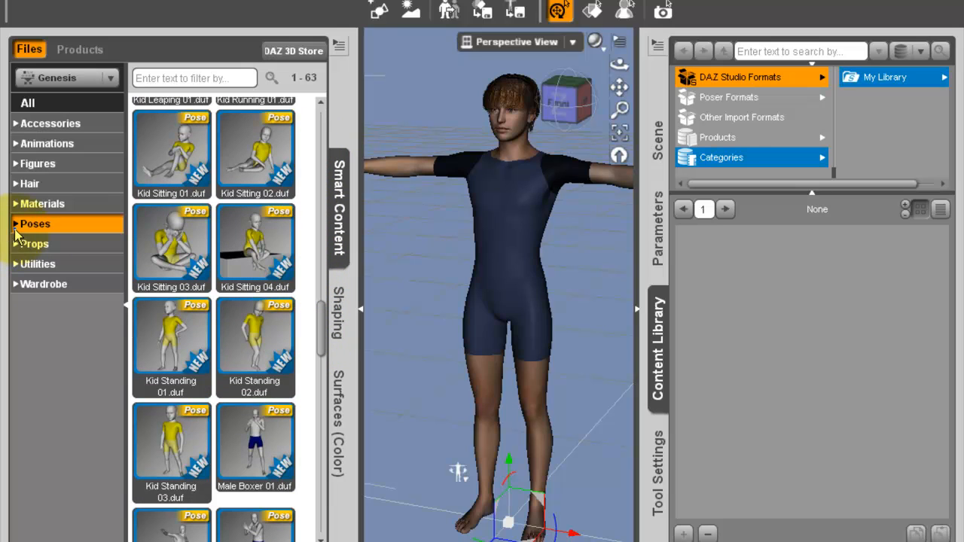
click(15, 226)
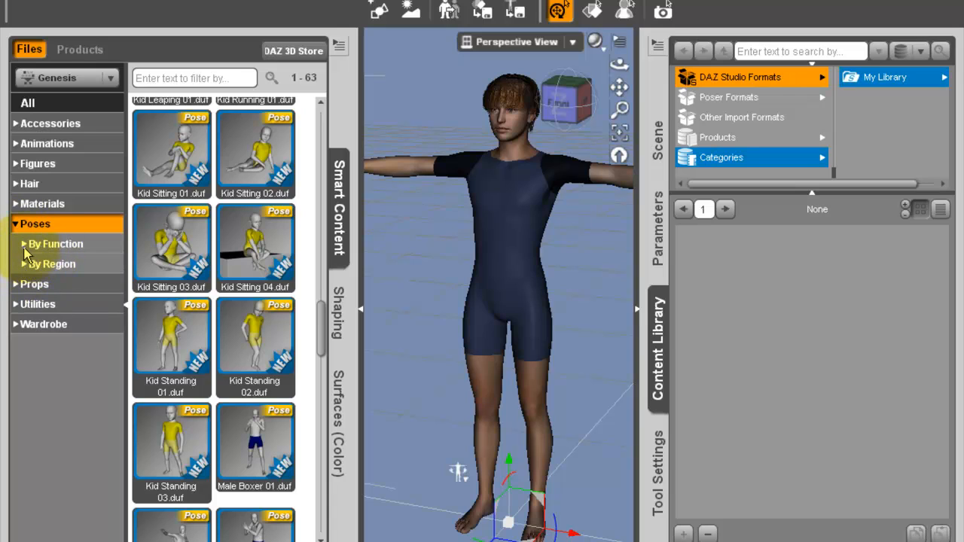
click(24, 245)
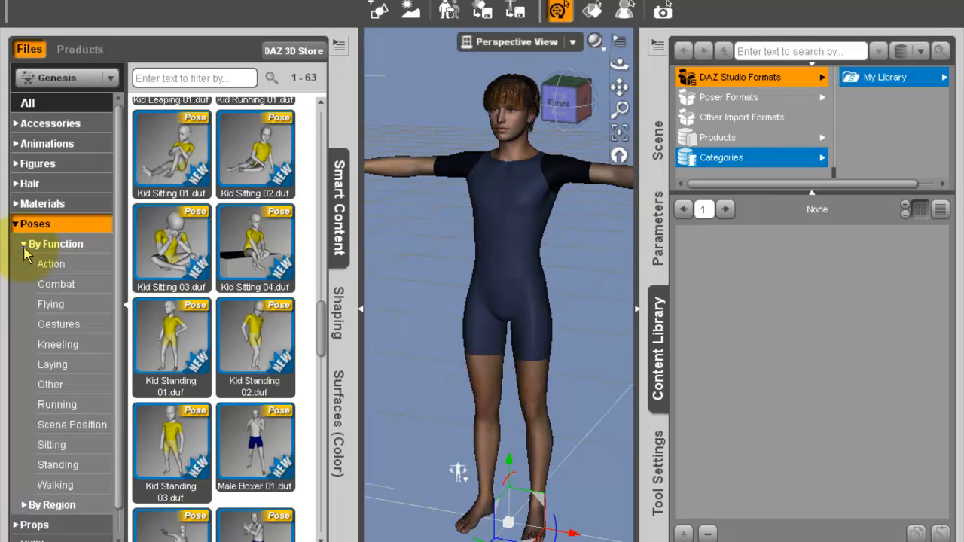
click(66, 287)
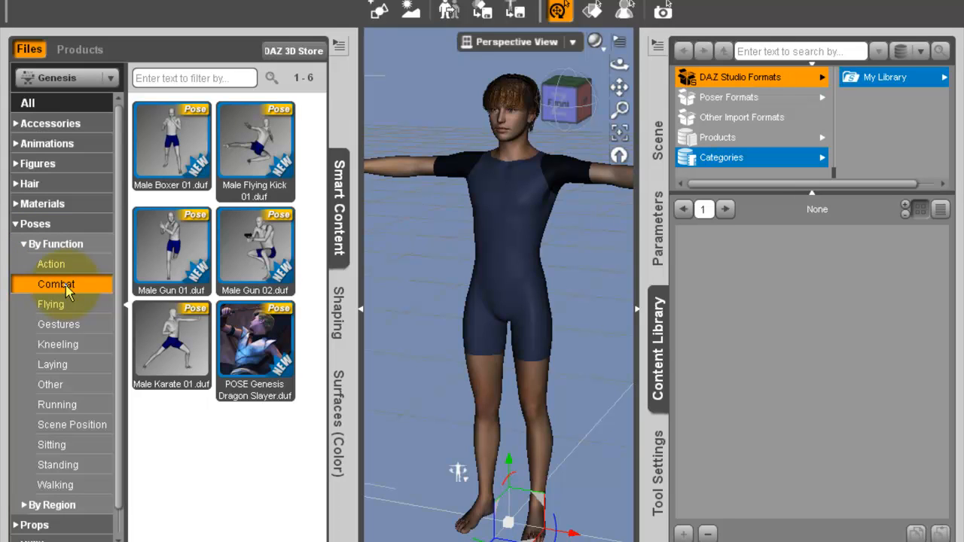
double_click(173, 145)
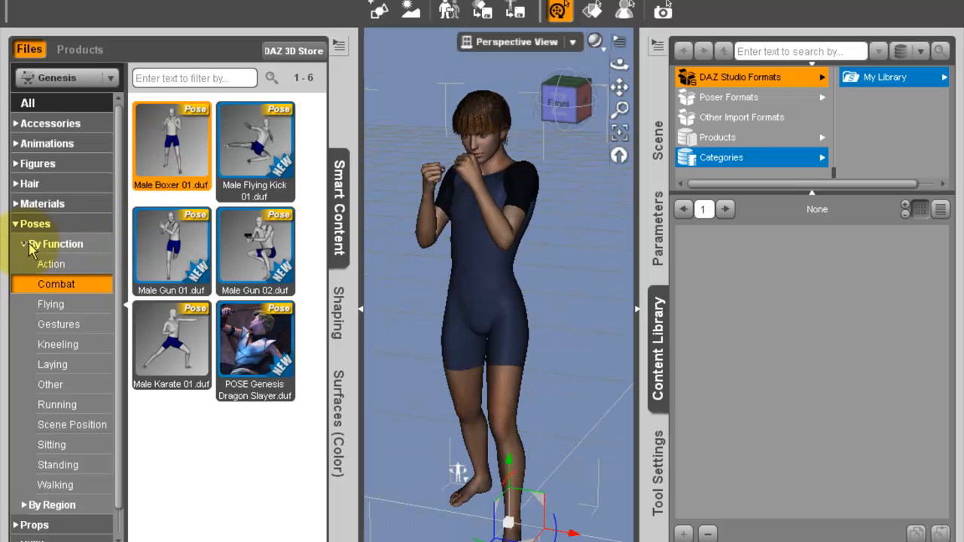
Examine how the poses are sorted by region, including the Partial Body subcategories
click(23, 246)
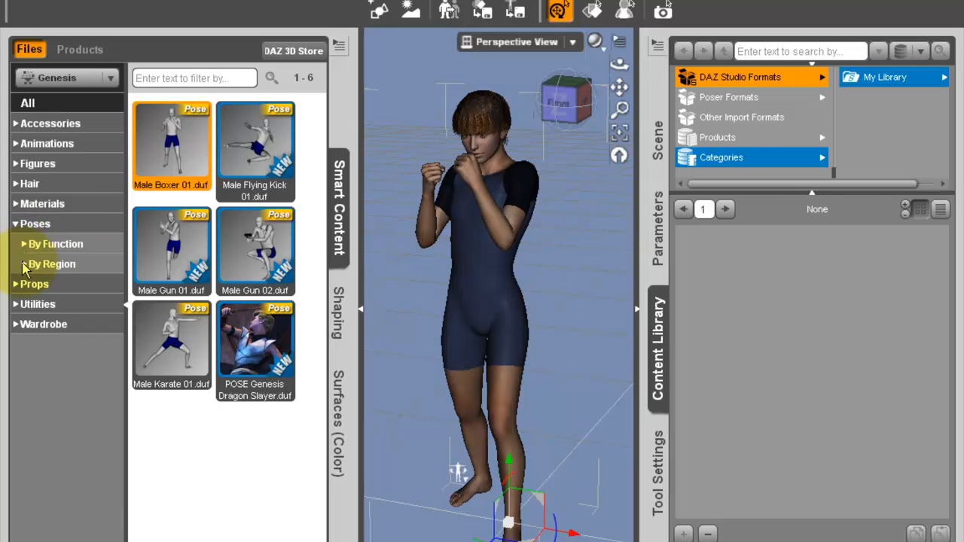
click(25, 265)
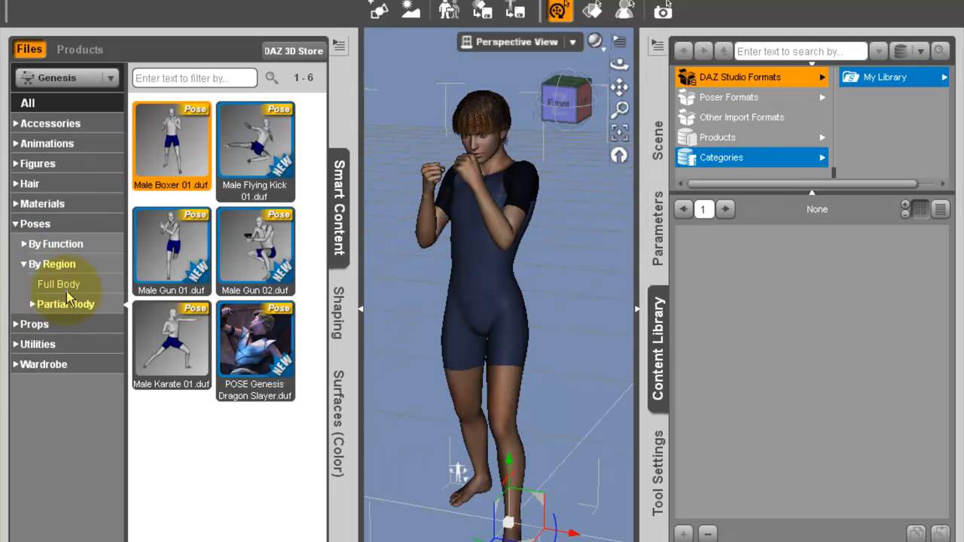
click(32, 304)
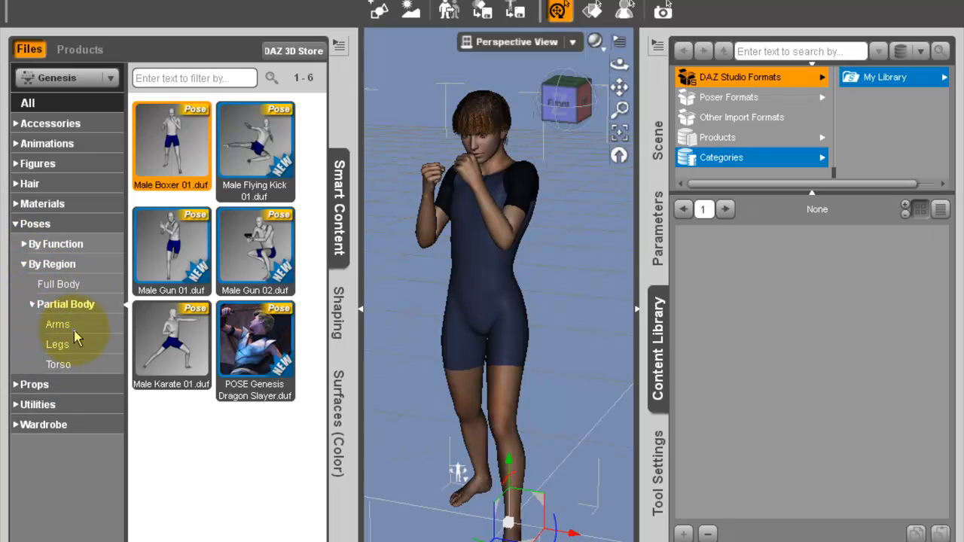
click(33, 305)
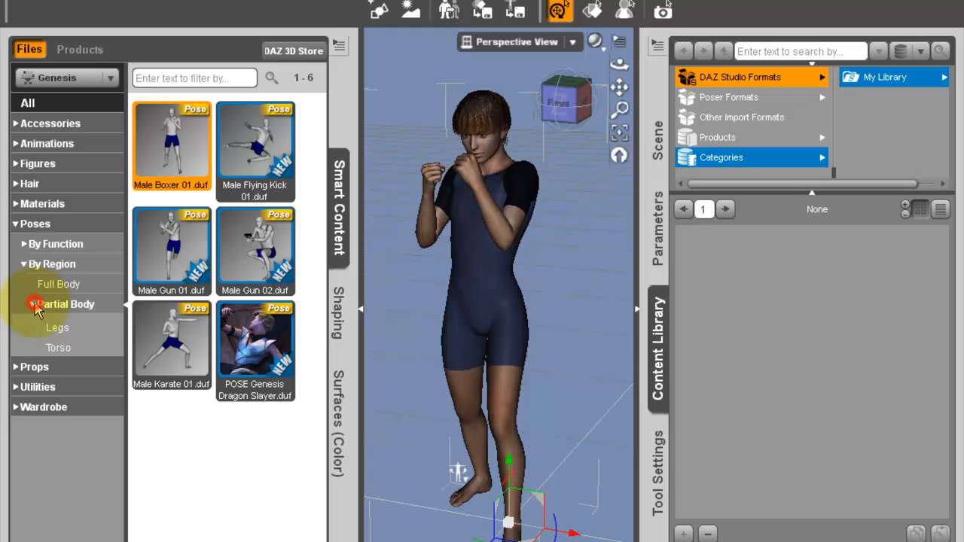
click(25, 263)
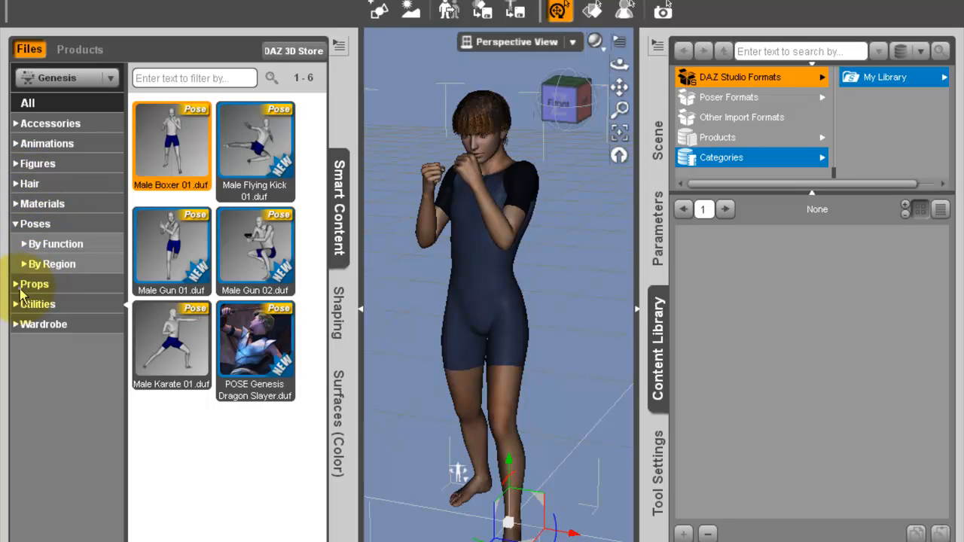
Look through the available props and the wardrobe's footwear, outerwear, pants, shoes and shirts
click(21, 287)
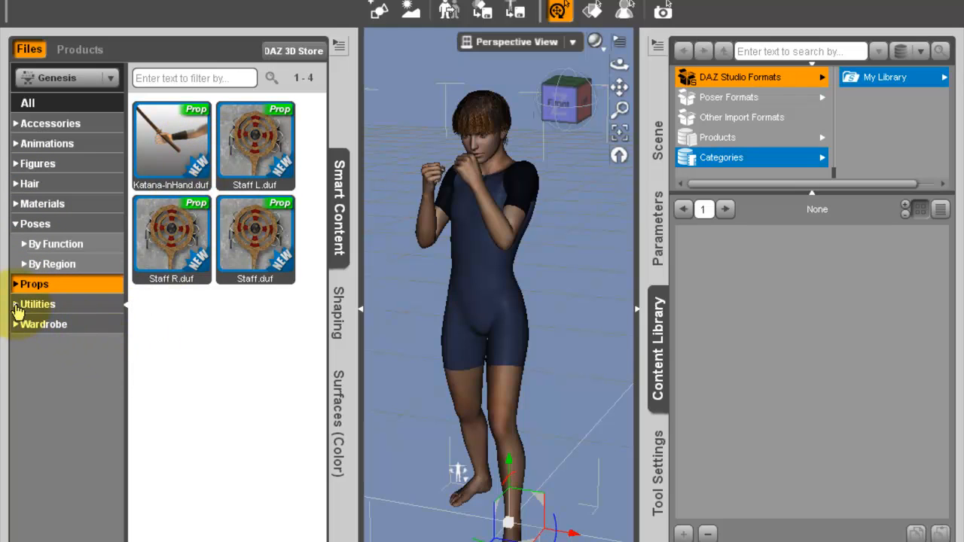
click(16, 326)
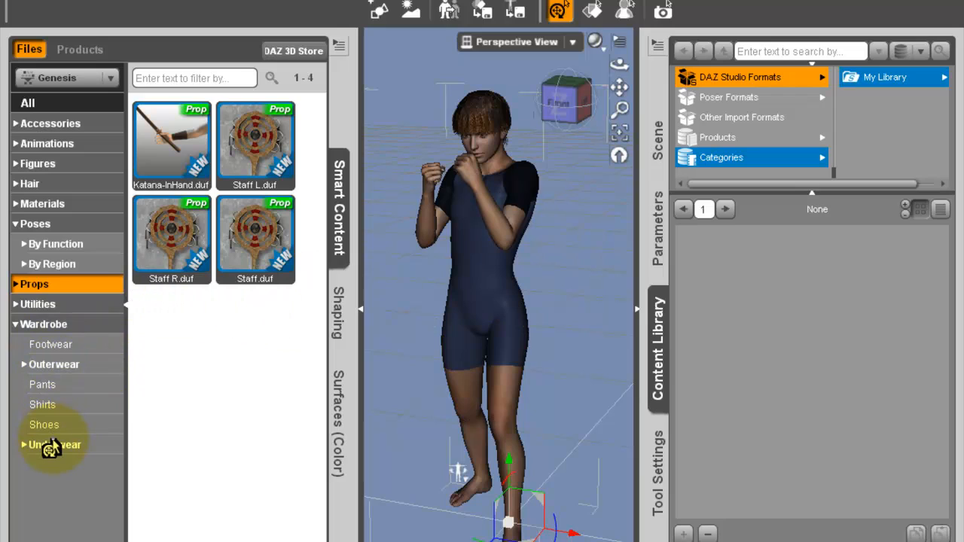
click(56, 349)
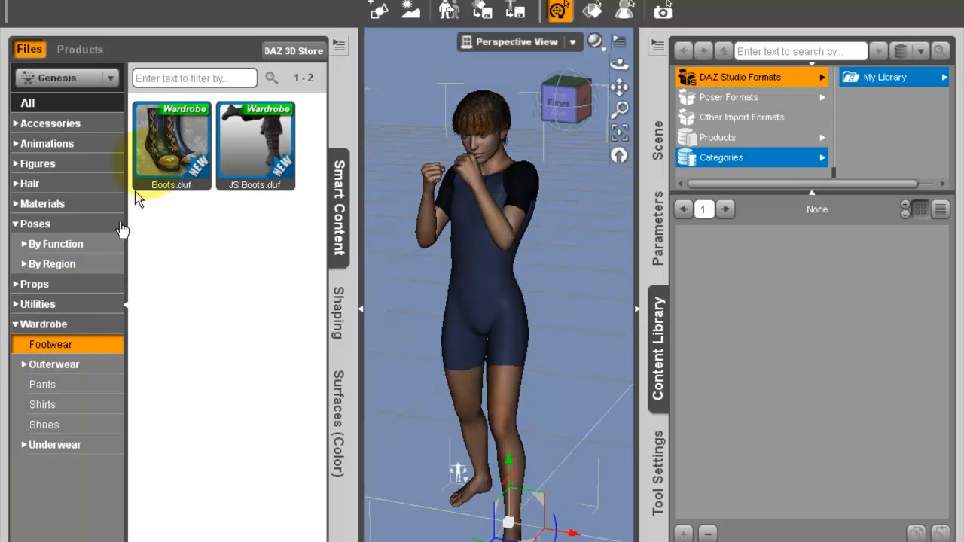
click(59, 369)
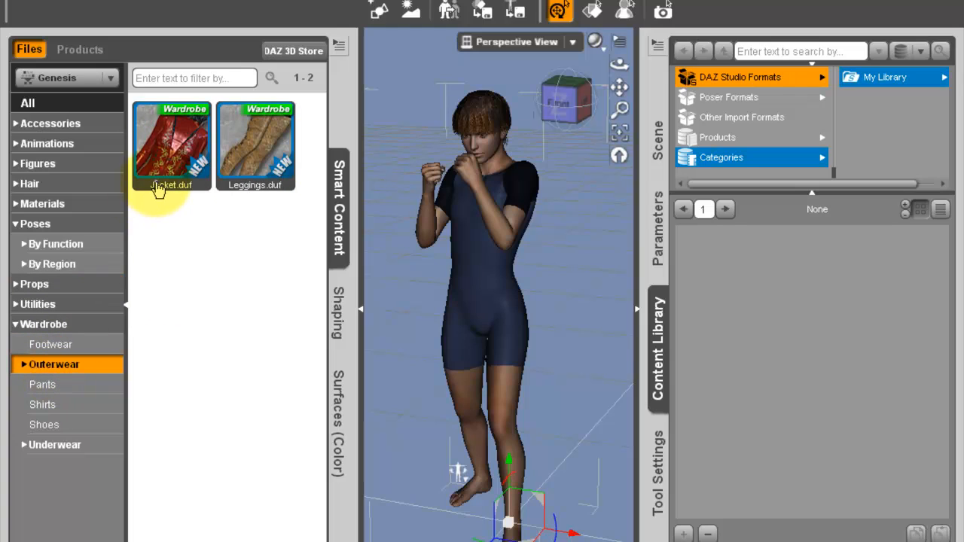
click(34, 384)
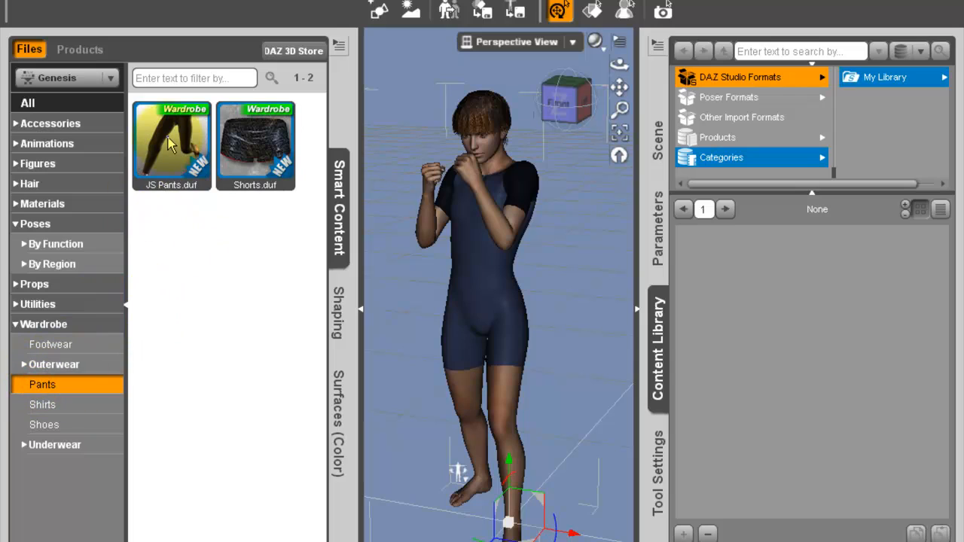
click(77, 416)
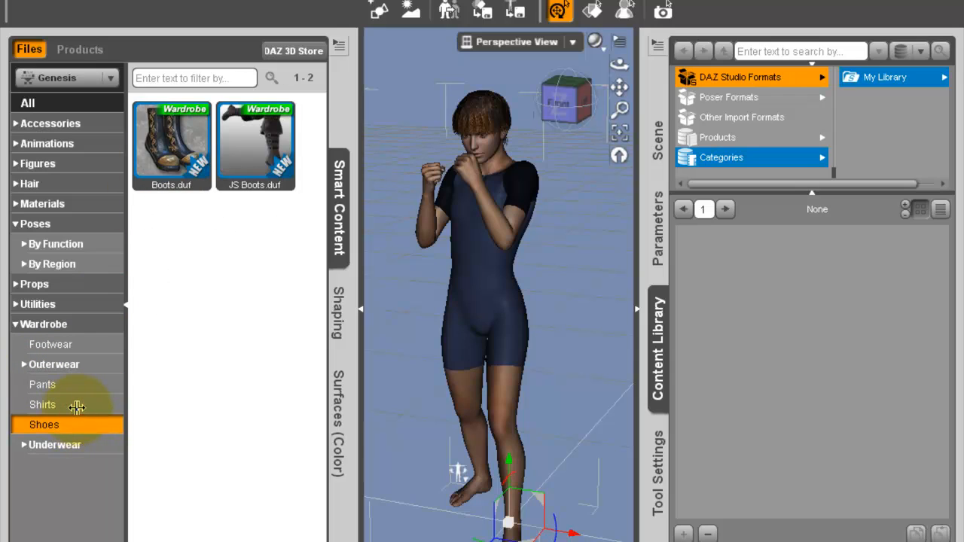
click(77, 406)
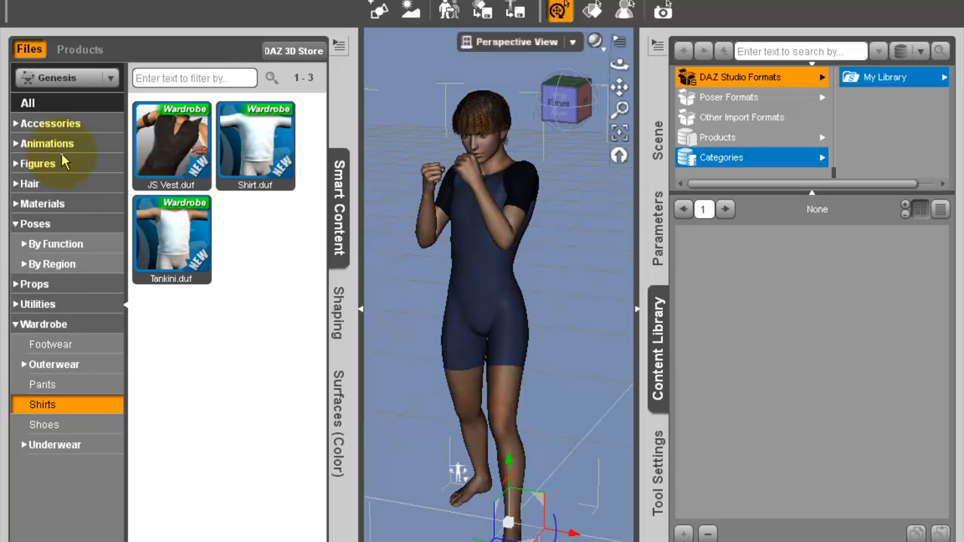
Replace the figure's wetsuit with the Sample Jeremy - No Gen skin material
click(70, 203)
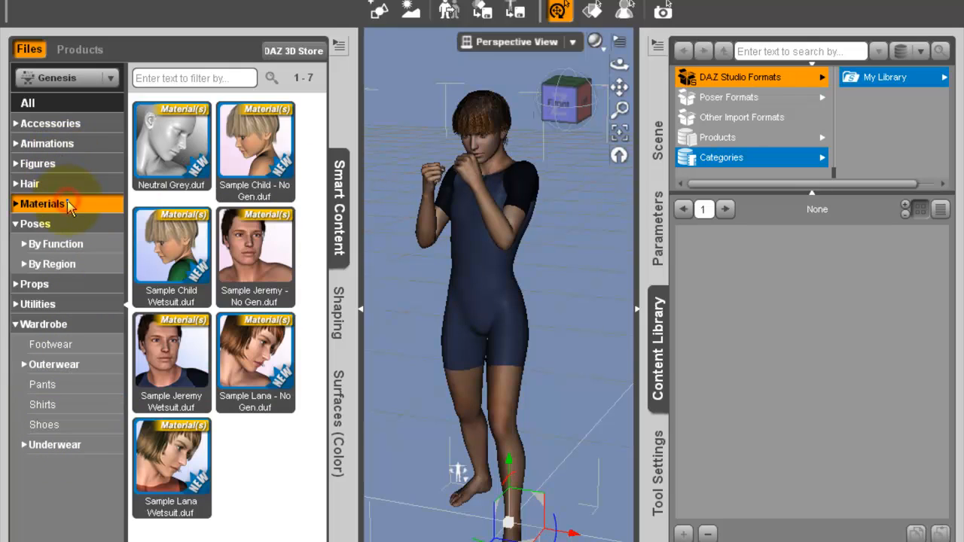
double_click(256, 231)
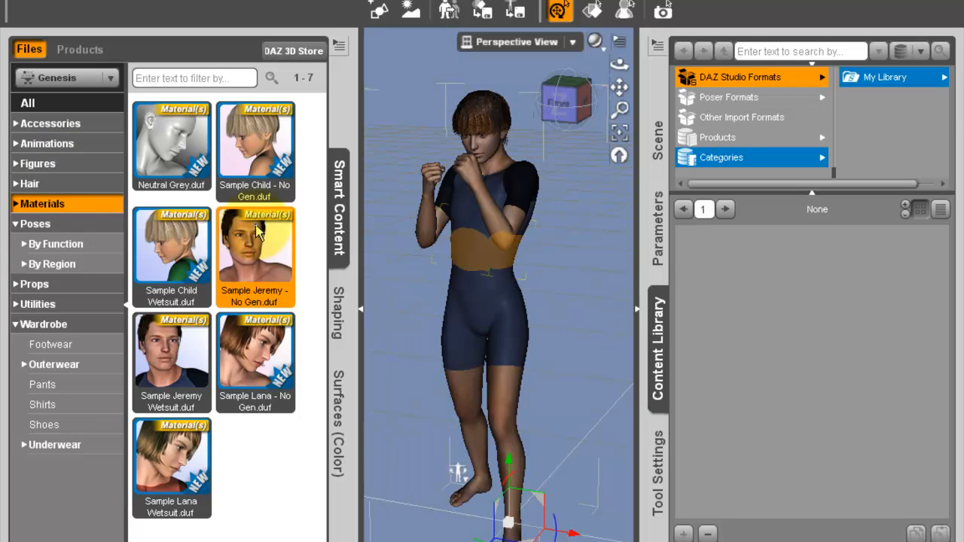
Dress the figure in the JS Pants and the JS Vest from the wardrobe
click(58, 391)
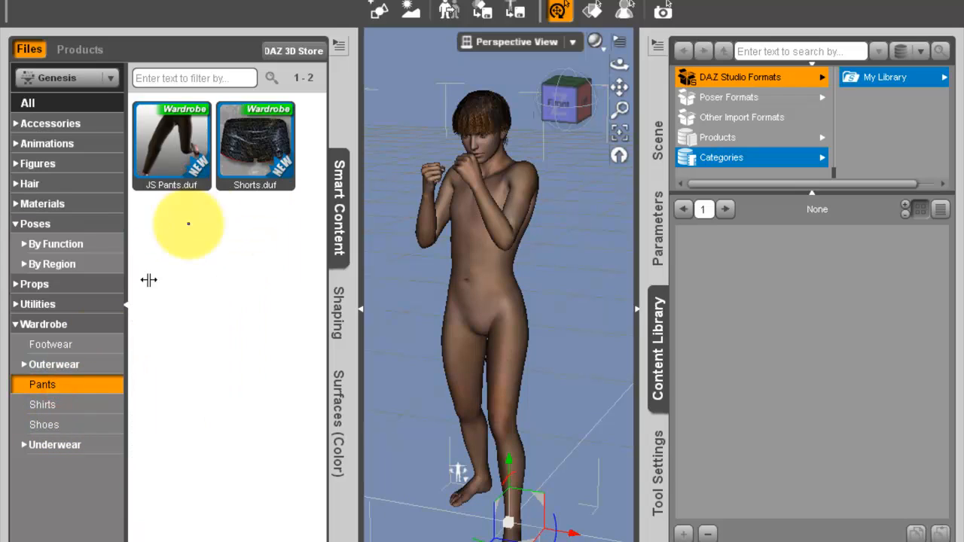
double_click(166, 155)
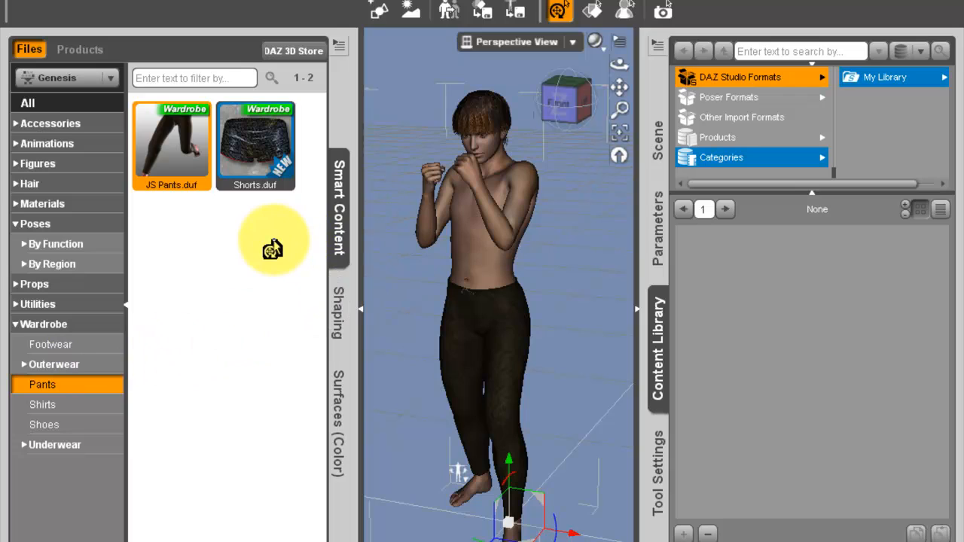
click(57, 409)
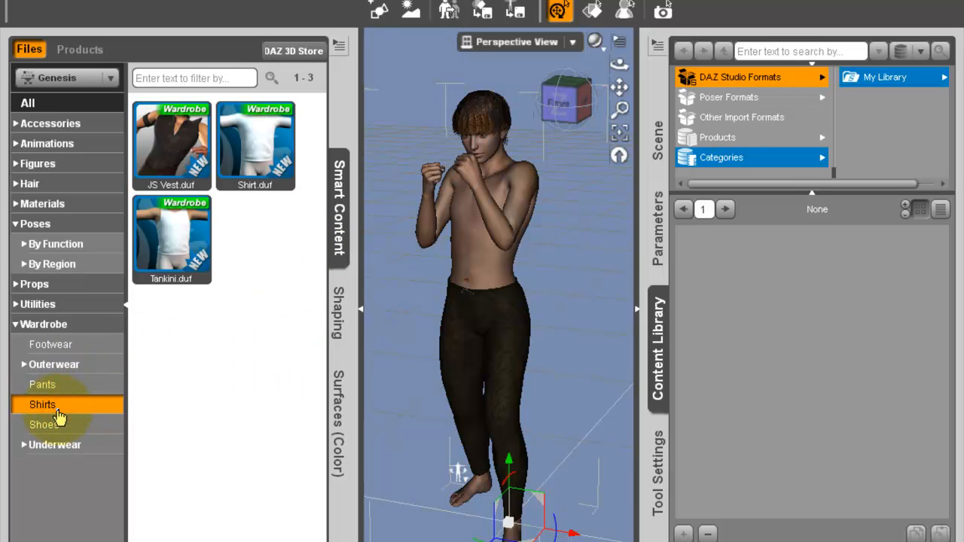
double_click(173, 163)
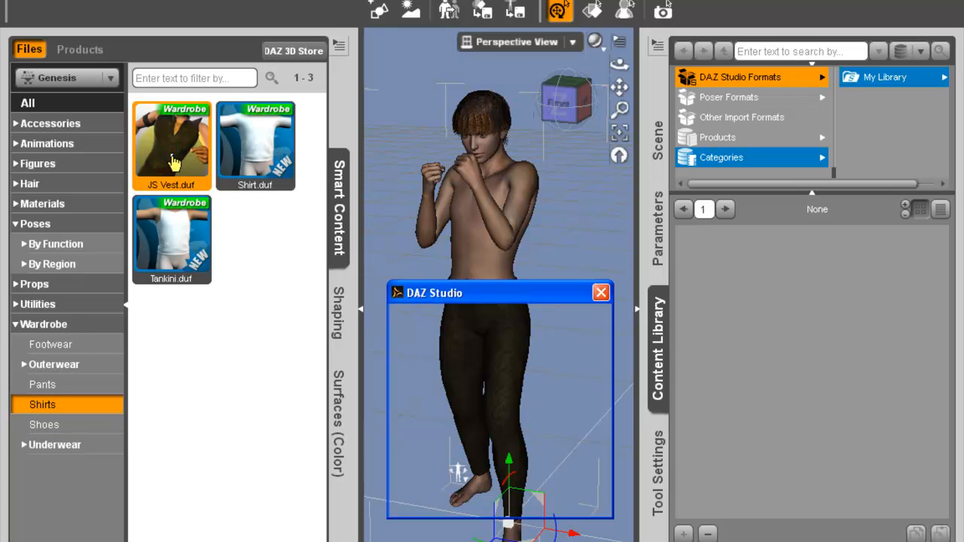